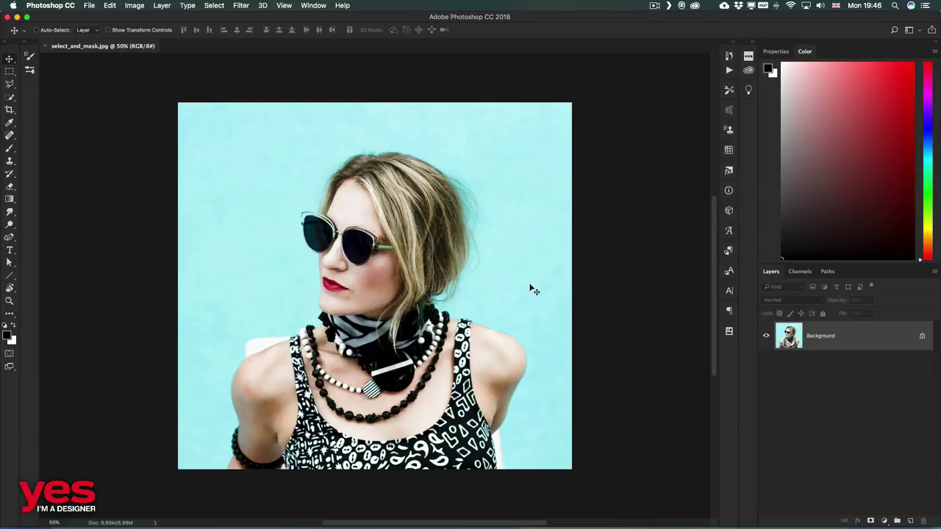
Open the Select menu and close it without choosing a command
click(215, 5)
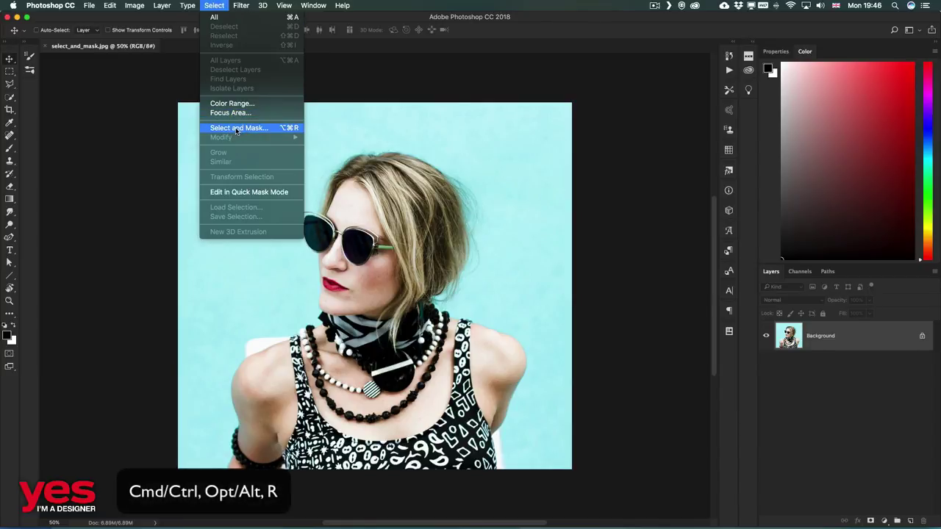
click(161, 124)
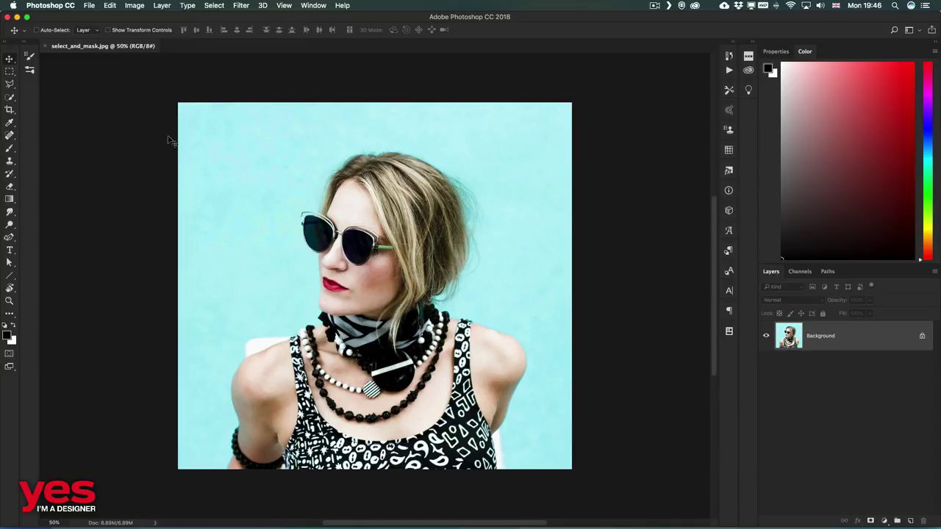
Enter Select and Mask and preview in Onion Skin view at 50% transparency
click(233, 6)
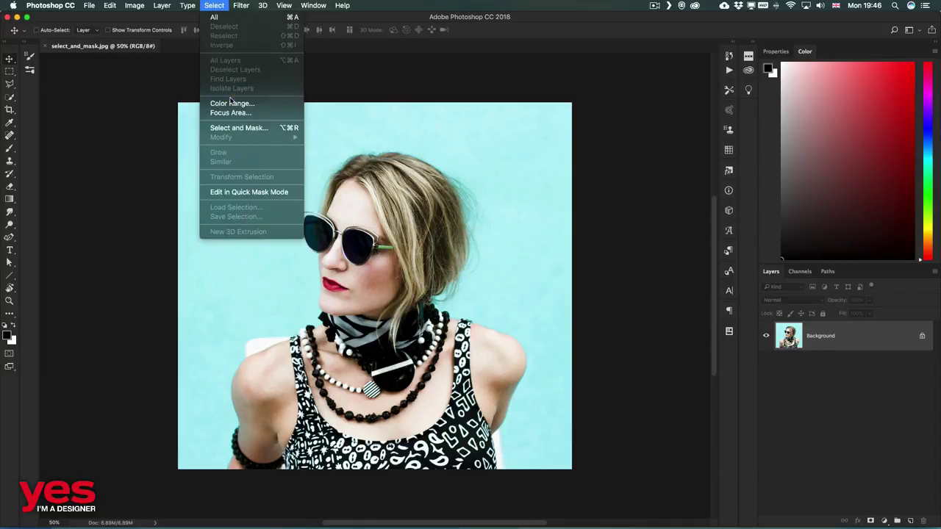
click(233, 129)
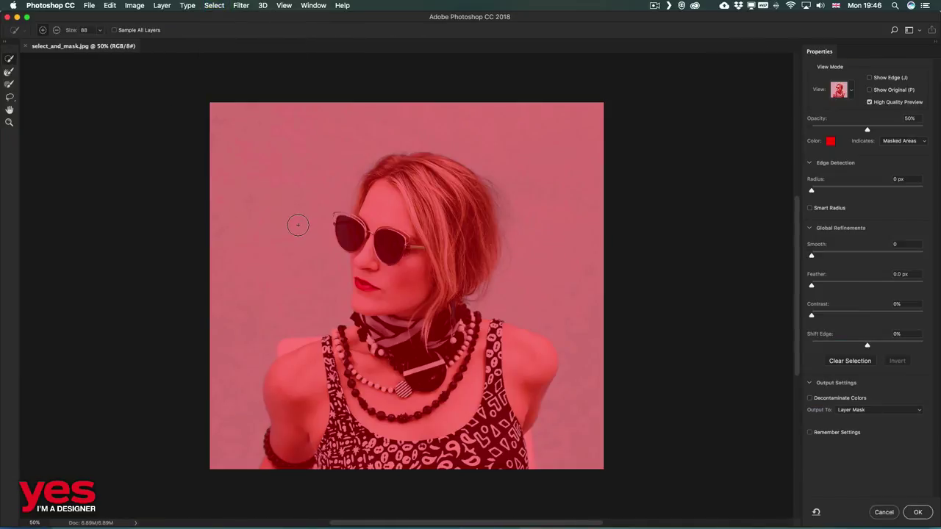
click(852, 90)
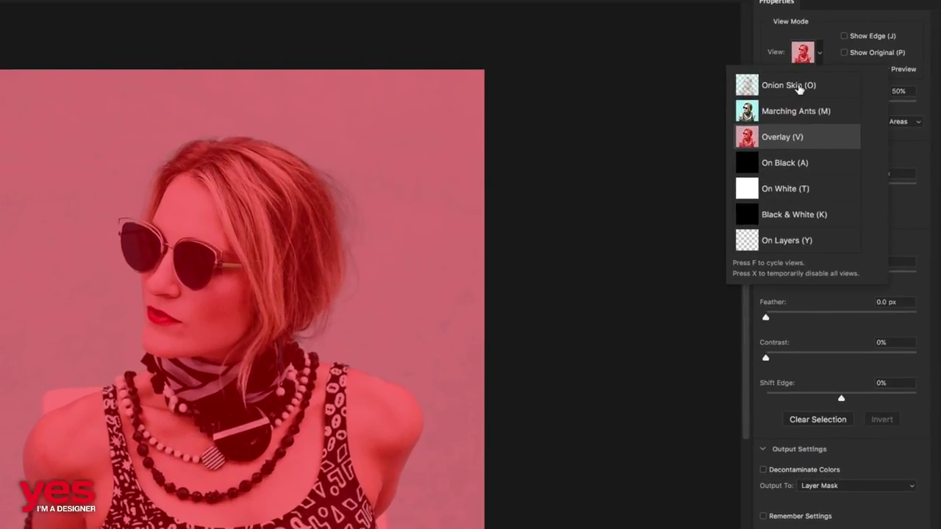
click(837, 116)
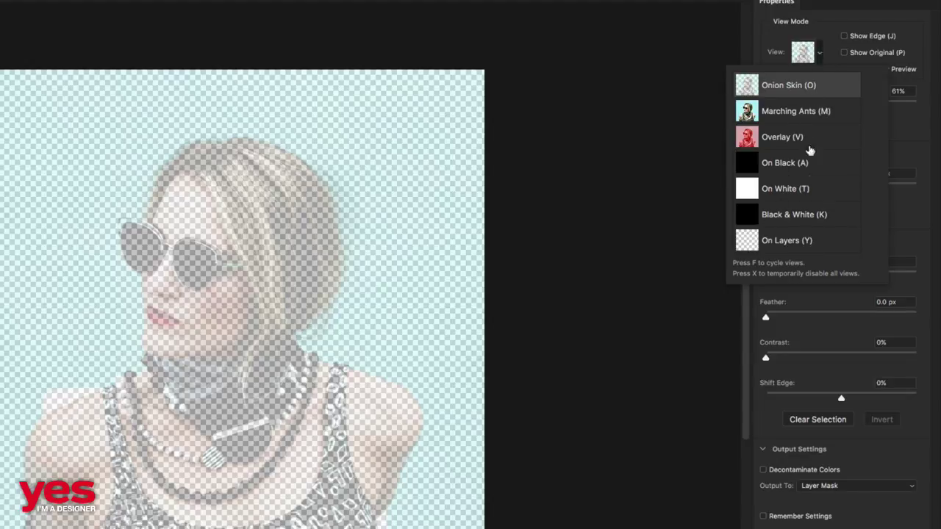
click(819, 36)
click(838, 105)
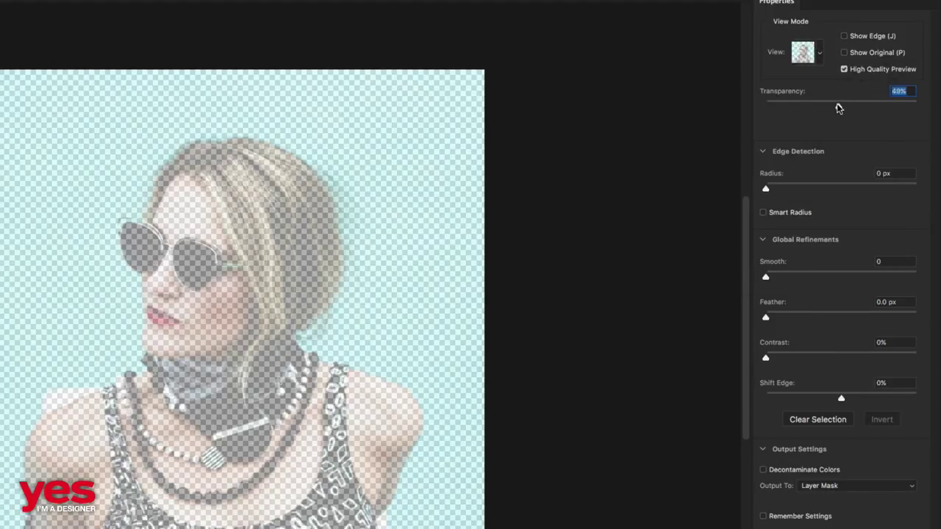
drag(838, 109, 845, 110)
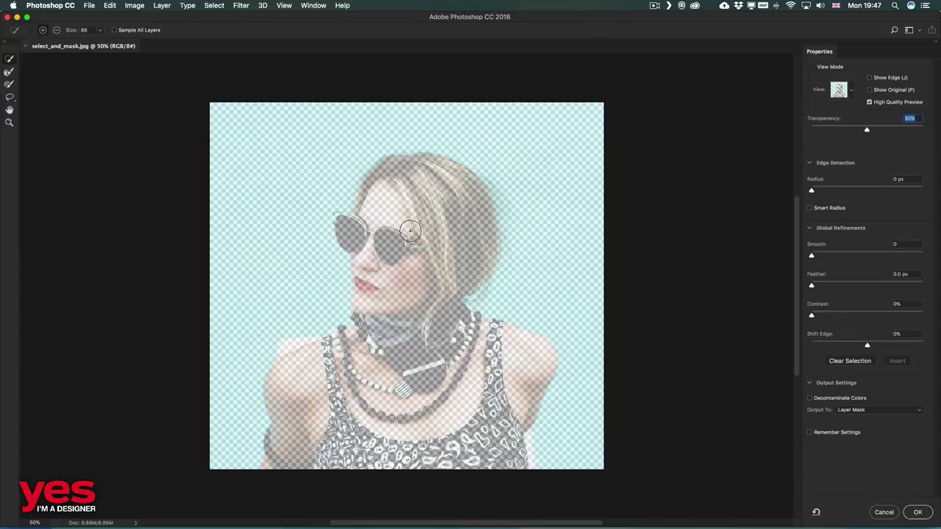
Paint the face, sunglasses, hair, scarf, necklaces and crown into the Quick Selection
mouse_move(415, 243)
mouse_down()
mouse_move(380, 226)
mouse_move(400, 214)
mouse_move(411, 254)
mouse_up()
mouse_move(434, 301)
mouse_down()
mouse_move(364, 331)
mouse_move(456, 345)
mouse_move(342, 390)
mouse_move(360, 340)
mouse_move(305, 372)
mouse_move(304, 409)
mouse_move(272, 474)
mouse_move(322, 451)
mouse_move(347, 465)
mouse_move(444, 453)
mouse_move(492, 412)
mouse_move(509, 413)
mouse_move(470, 327)
mouse_move(459, 331)
mouse_move(484, 331)
mouse_up()
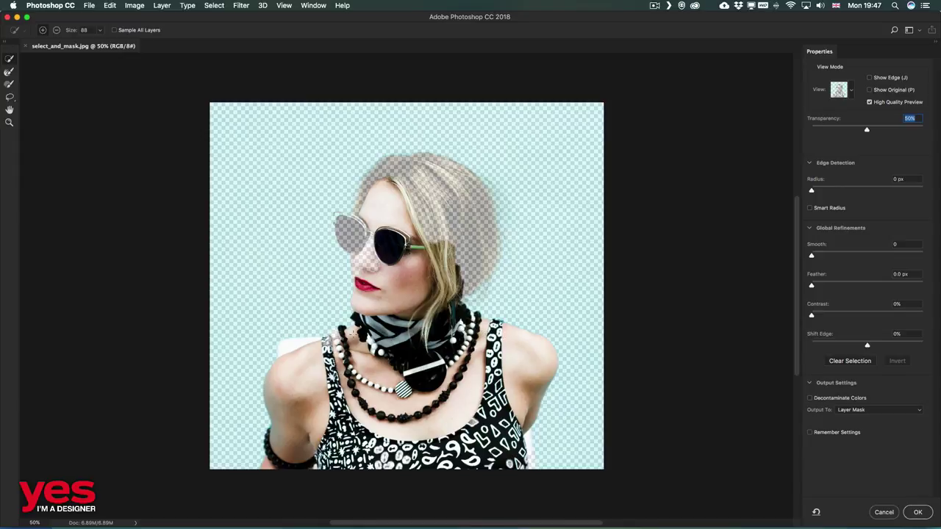
mouse_move(447, 225)
mouse_down()
mouse_move(482, 272)
mouse_move(470, 187)
mouse_move(425, 168)
mouse_move(396, 186)
mouse_up()
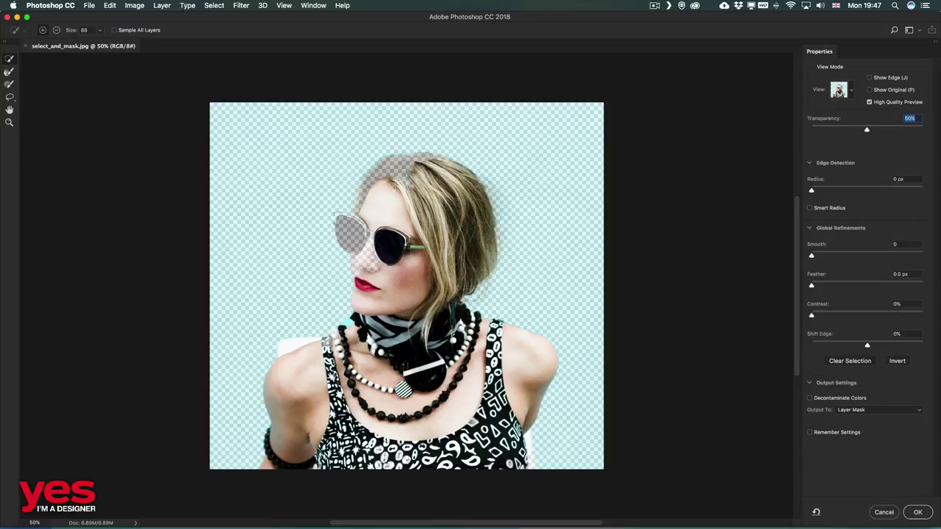
mouse_move(386, 228)
mouse_down()
mouse_move(371, 261)
mouse_move(369, 239)
mouse_move(357, 229)
mouse_move(368, 203)
mouse_up()
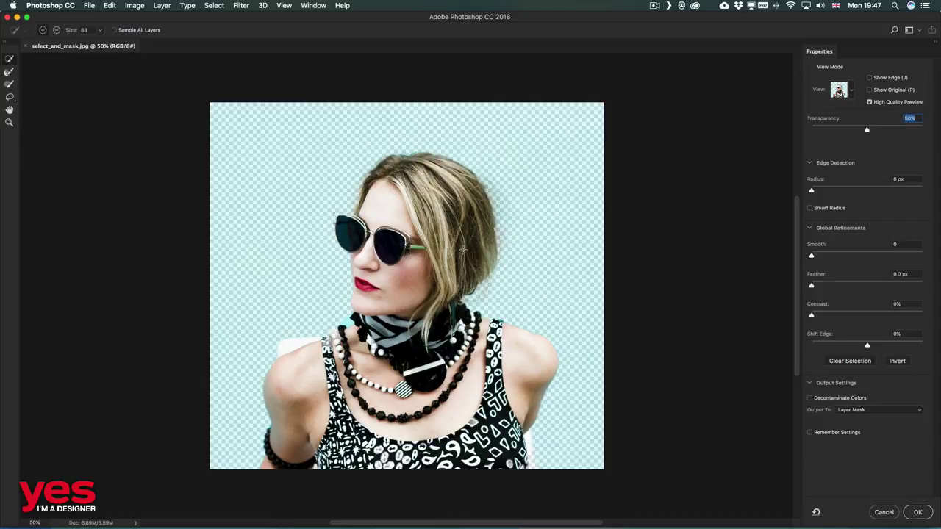
Switch the Select and Mask preview to On Black view
click(845, 90)
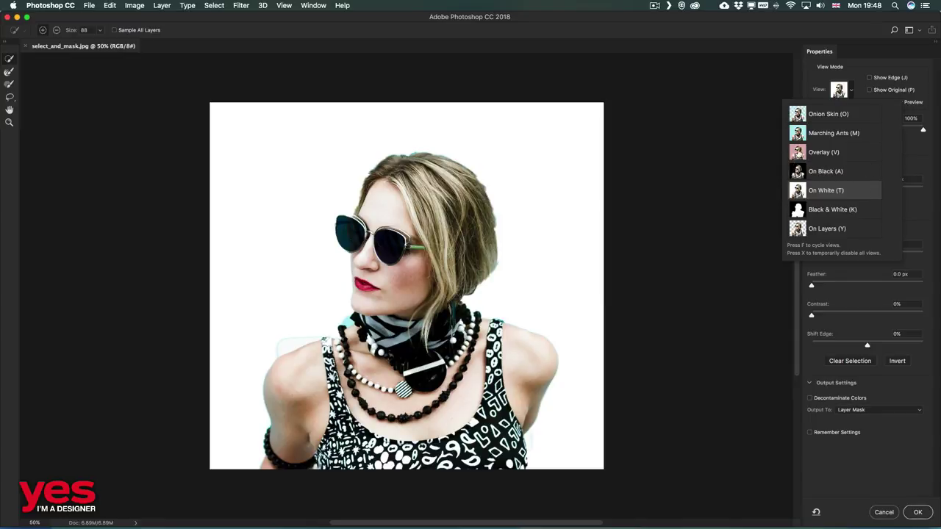
click(827, 171)
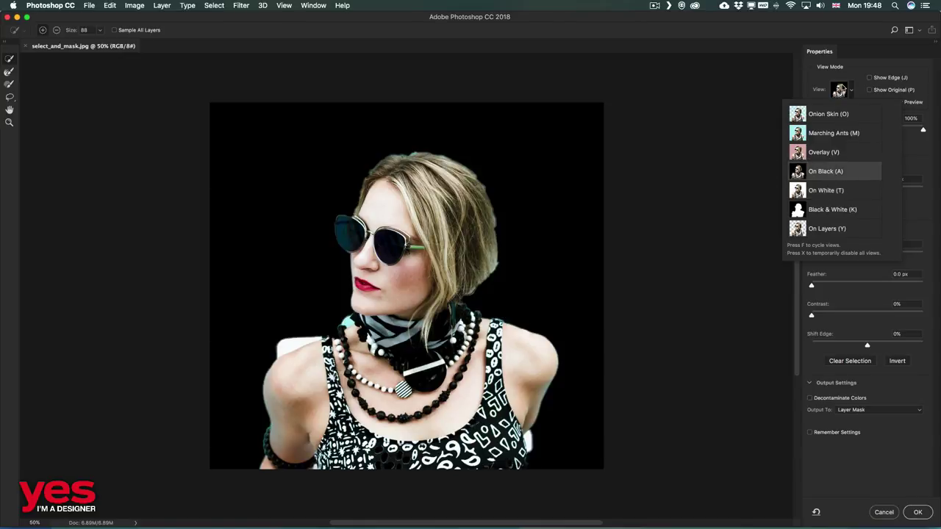
click(853, 89)
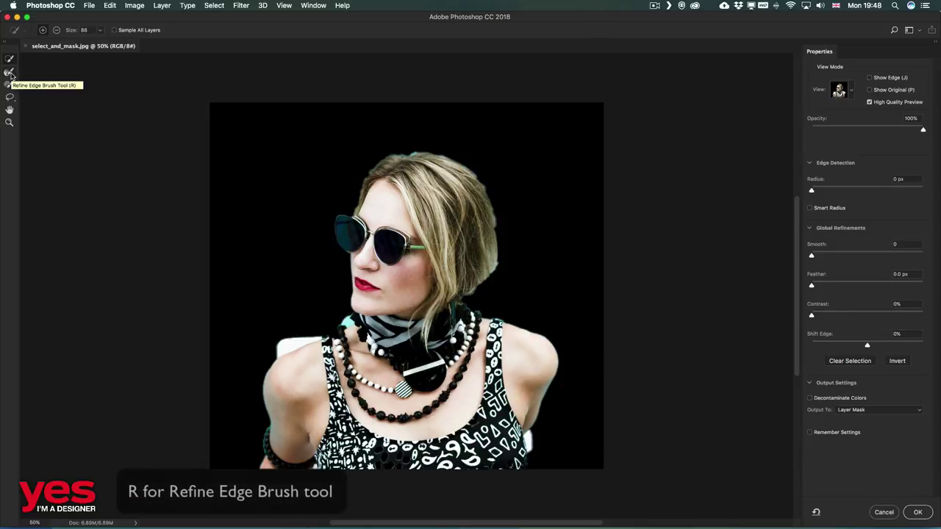
Refine the left and top hair edges, then preview the cut-out On White
key(r)
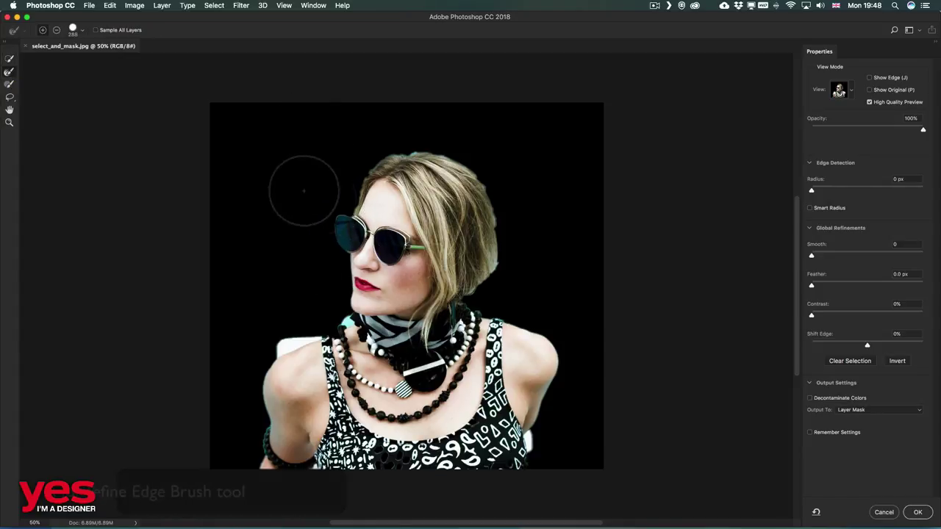
mouse_move(279, 195)
mouse_down()
mouse_move(336, 193)
mouse_move(358, 159)
mouse_move(389, 141)
mouse_move(443, 133)
mouse_move(477, 148)
mouse_move(438, 139)
mouse_move(473, 164)
mouse_move(503, 208)
mouse_move(512, 251)
mouse_move(512, 193)
mouse_move(514, 253)
mouse_move(486, 287)
mouse_move(514, 232)
mouse_move(493, 175)
mouse_move(410, 116)
mouse_move(369, 120)
mouse_move(321, 176)
mouse_up()
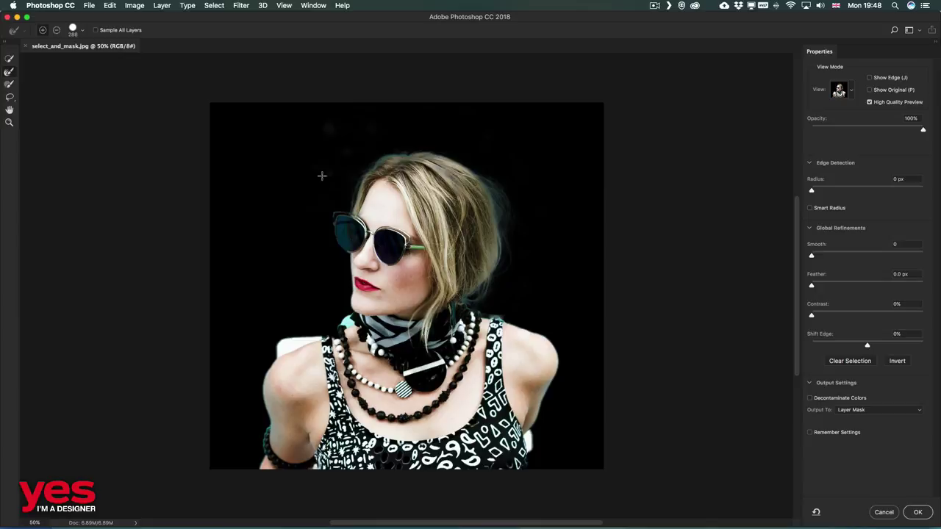
drag(415, 139, 441, 170)
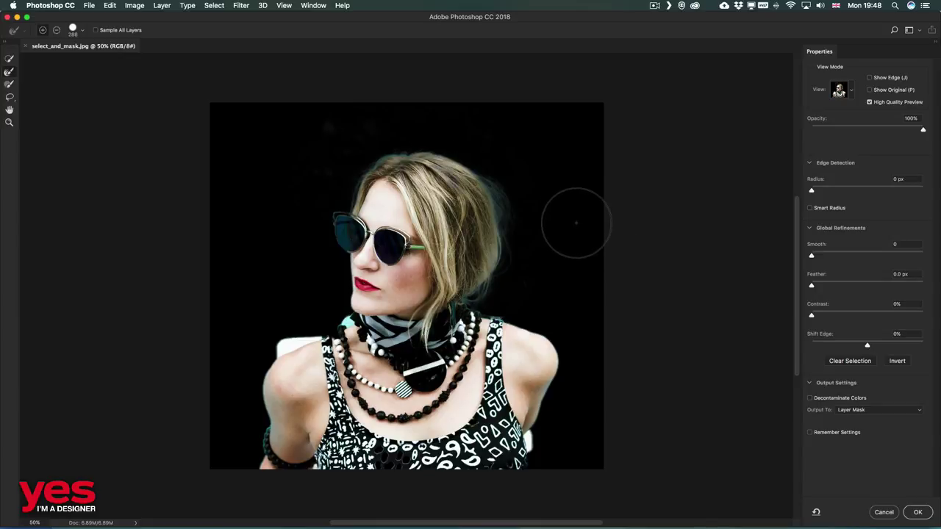
click(849, 93)
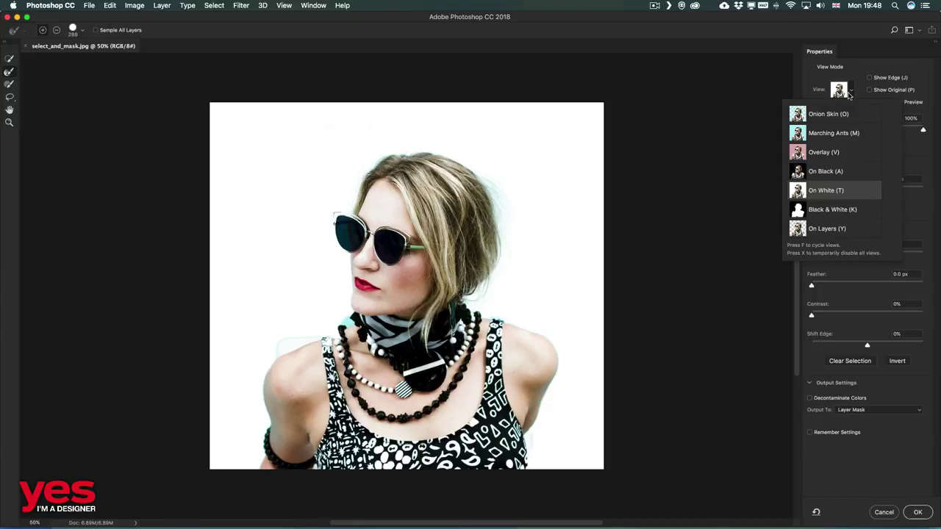
click(861, 87)
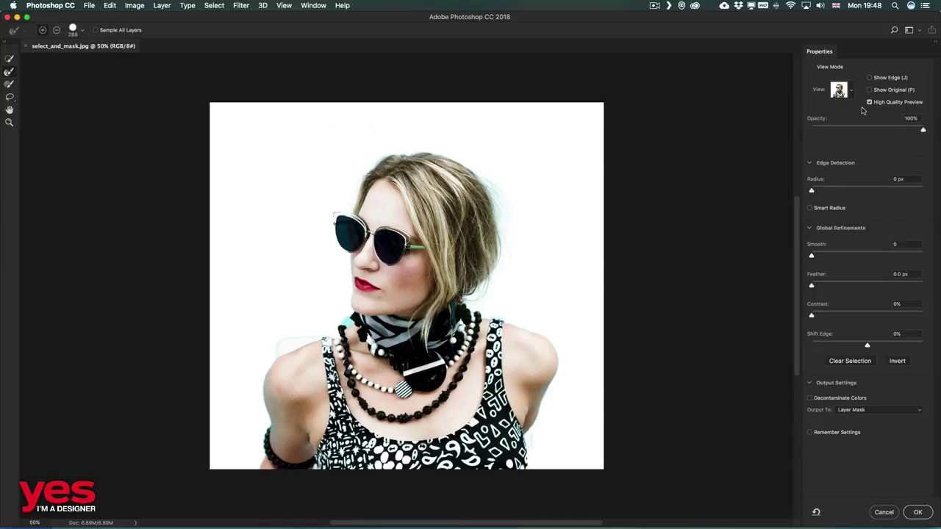
Return to Onion Skin view with Transparency at 100%
click(850, 92)
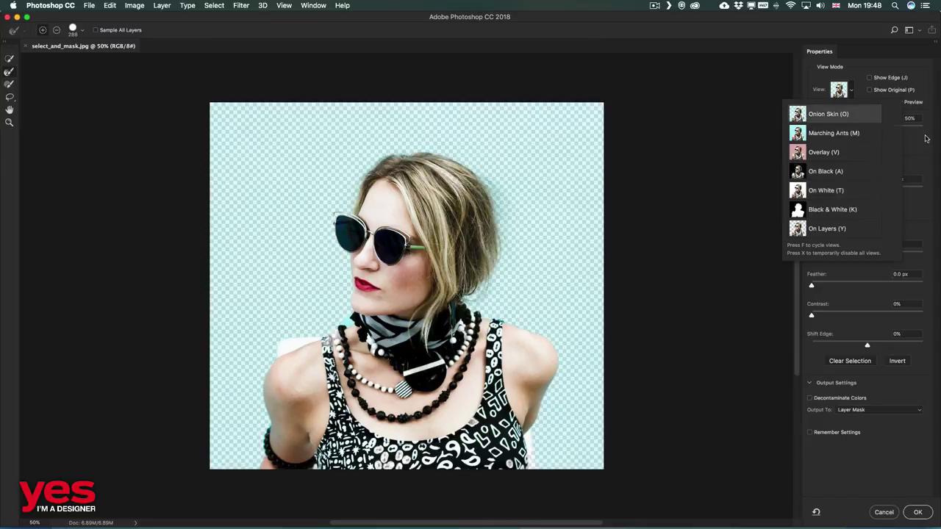
click(848, 115)
drag(867, 128, 929, 133)
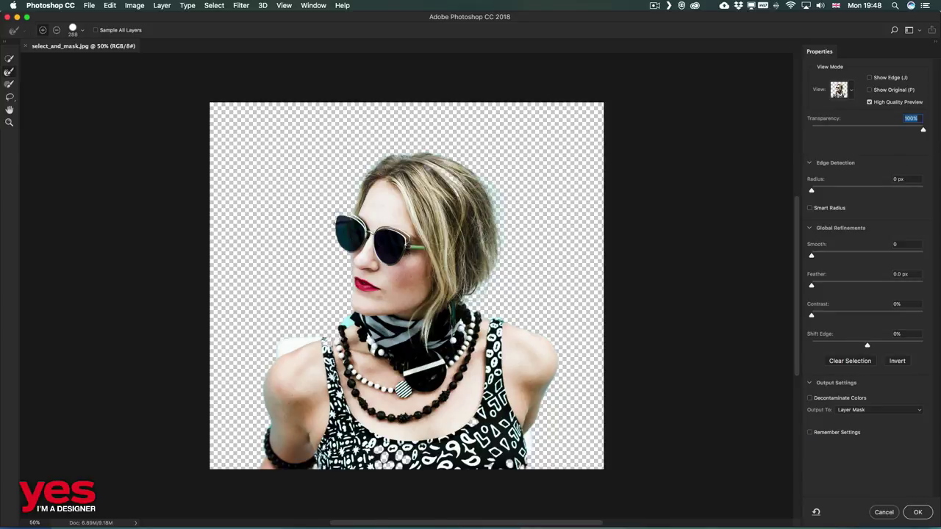
click(853, 91)
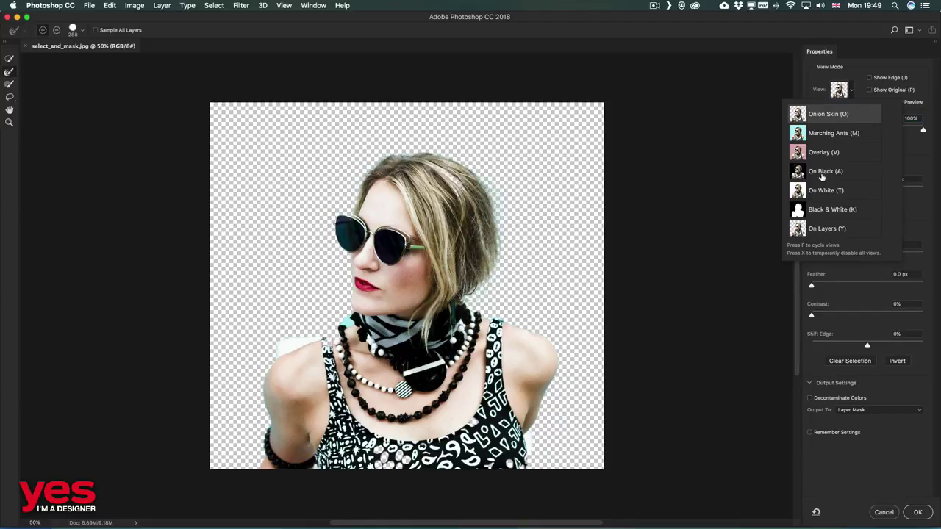
In Black & White view, brush away black specks on body and shoulder and refine hair edges
click(829, 209)
click(904, 126)
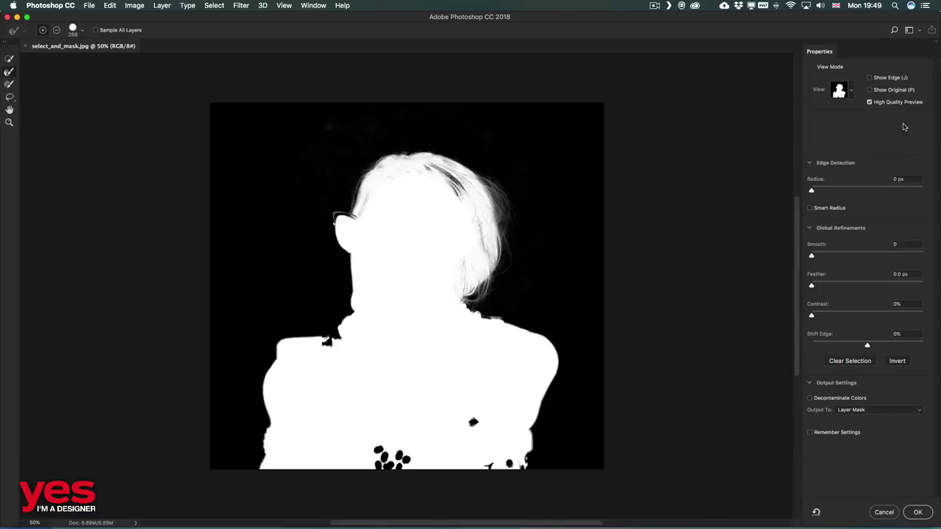
click(9, 72)
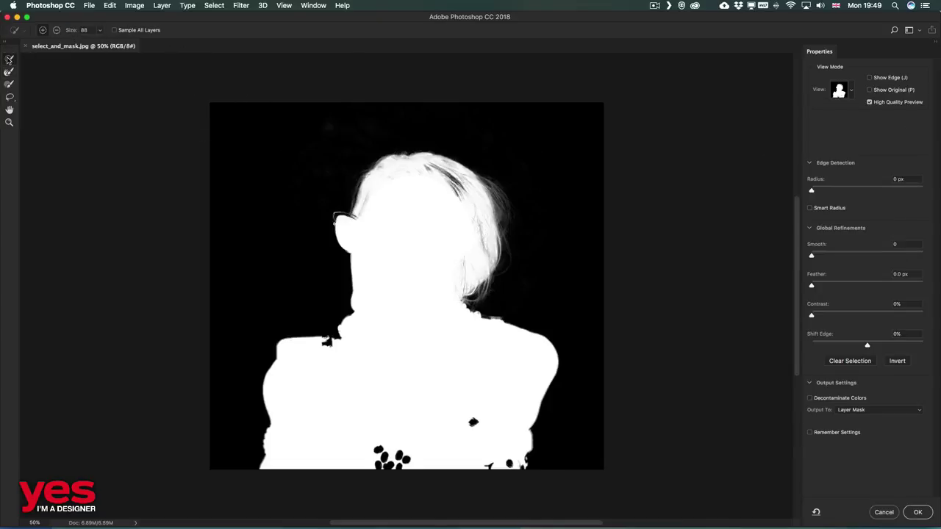
mouse_move(374, 446)
mouse_down()
mouse_move(387, 471)
mouse_move(404, 453)
mouse_up()
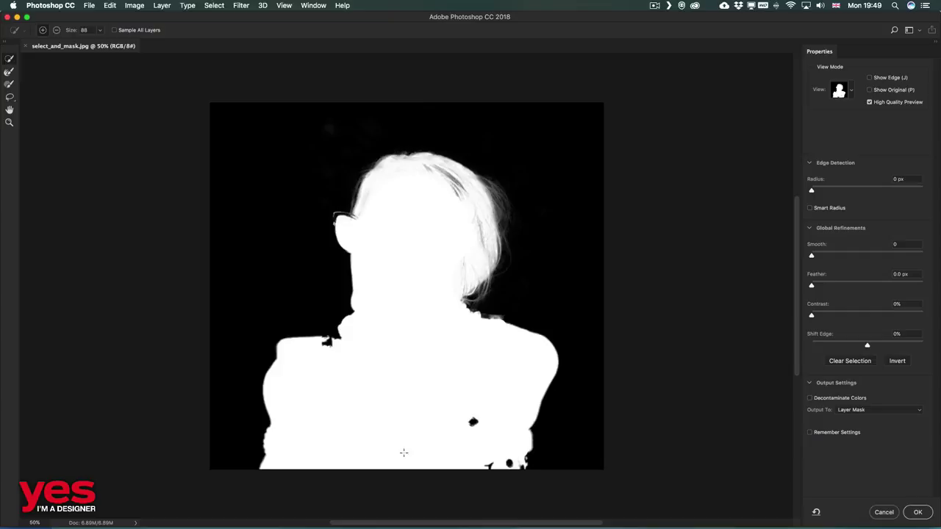
mouse_move(469, 418)
mouse_down()
mouse_move(501, 469)
mouse_move(506, 459)
mouse_up()
drag(323, 349, 330, 344)
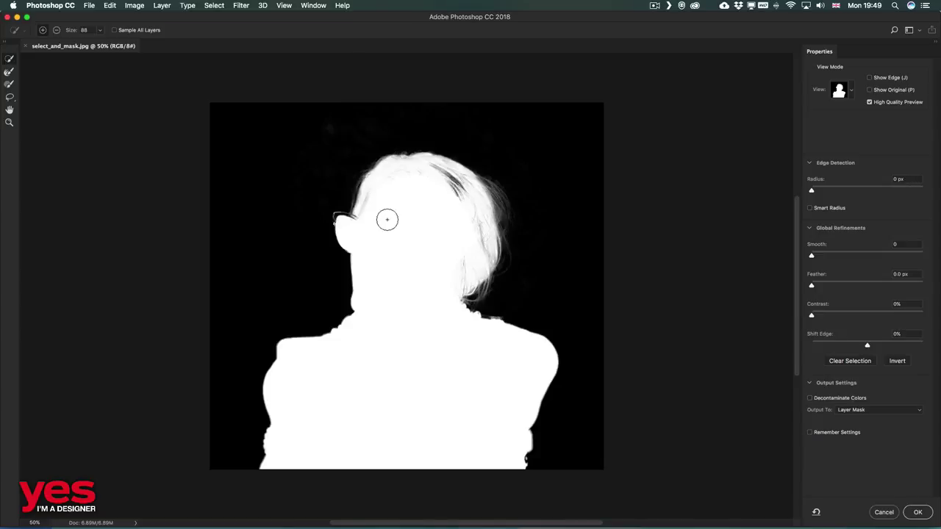
mouse_move(451, 170)
mouse_down()
mouse_move(460, 182)
mouse_move(447, 184)
mouse_move(457, 184)
mouse_up()
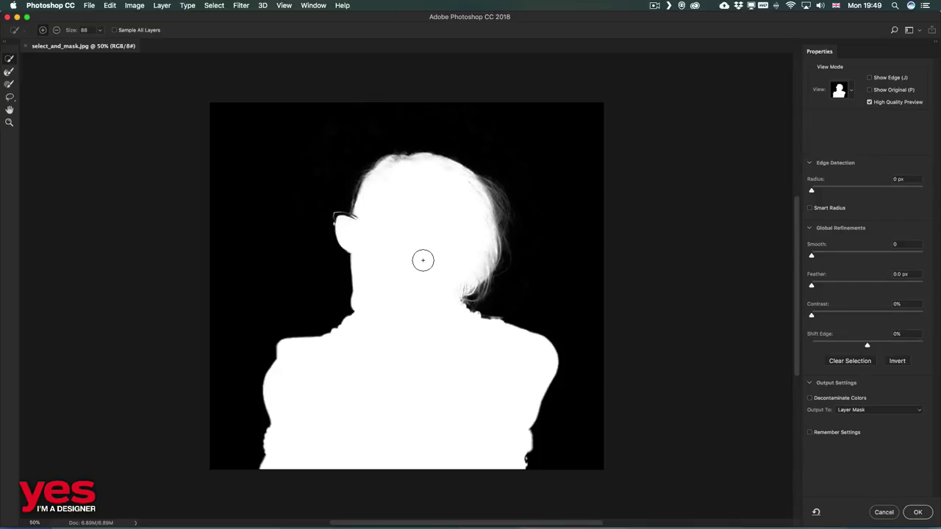
Output the refined selection as a Layer Mask and confirm with OK
click(855, 412)
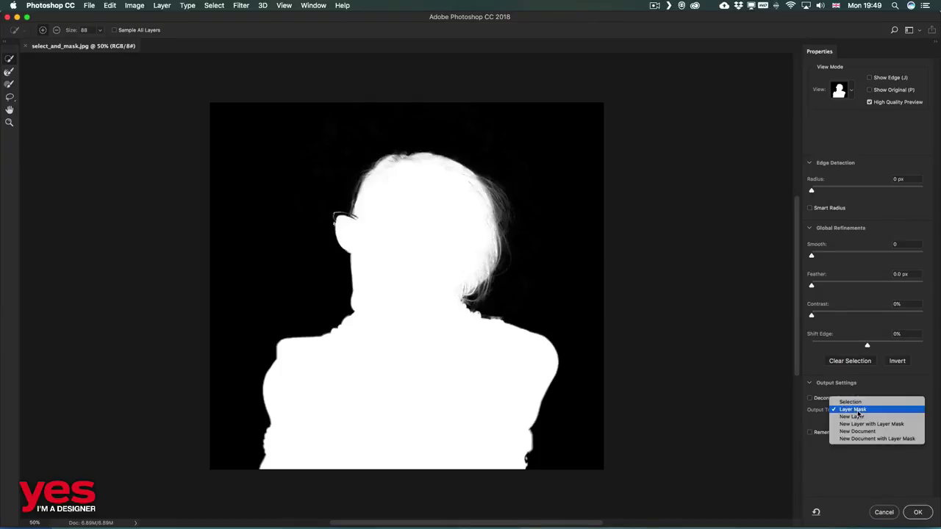
click(856, 409)
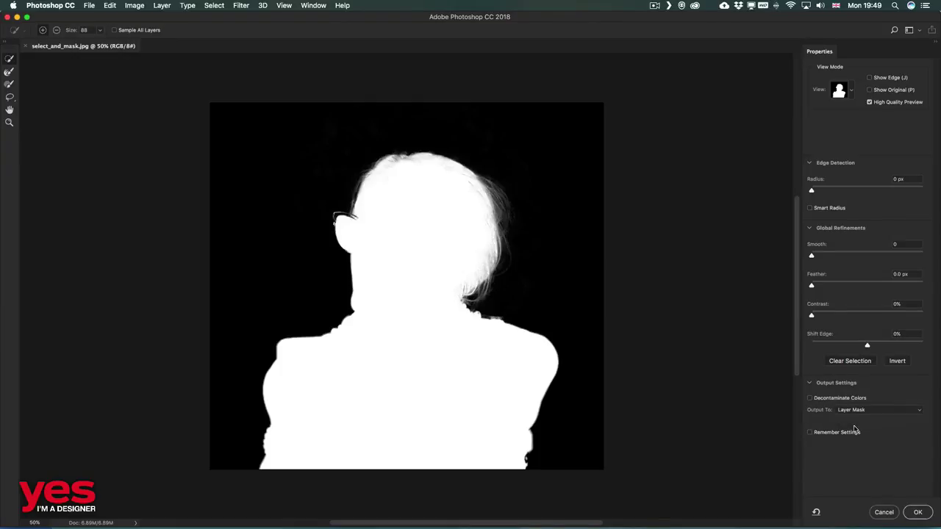
click(915, 512)
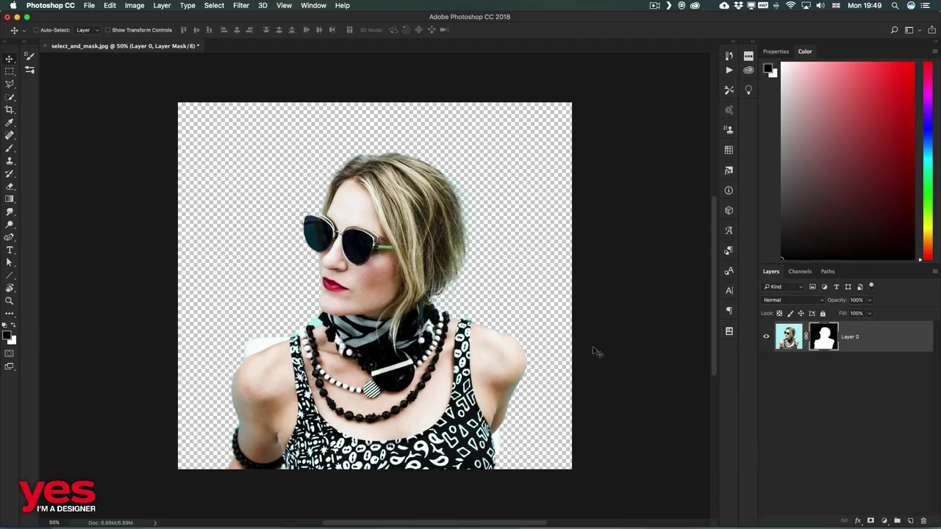
double_click(826, 337)
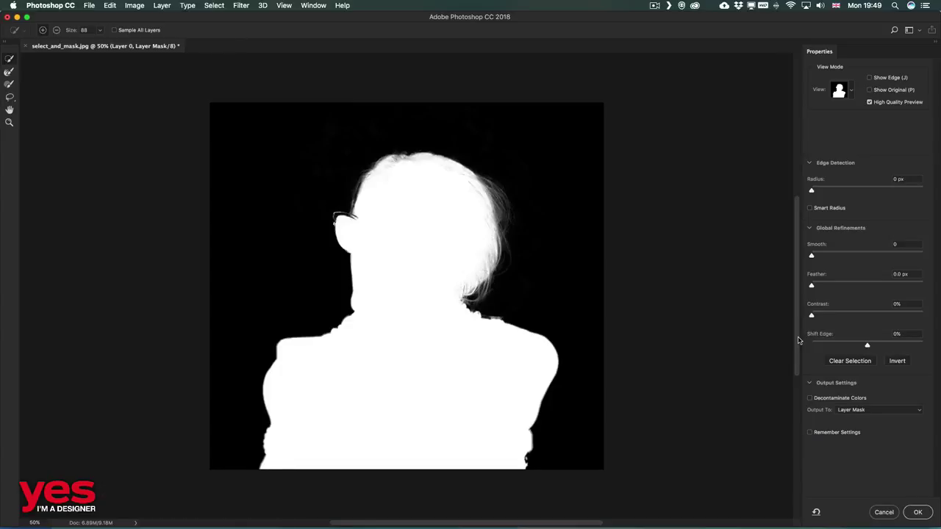
key(Escape)
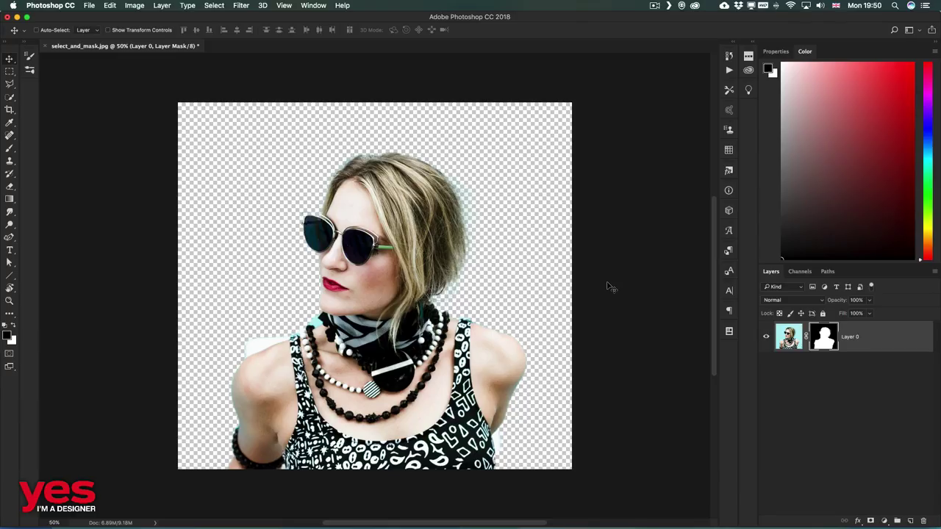